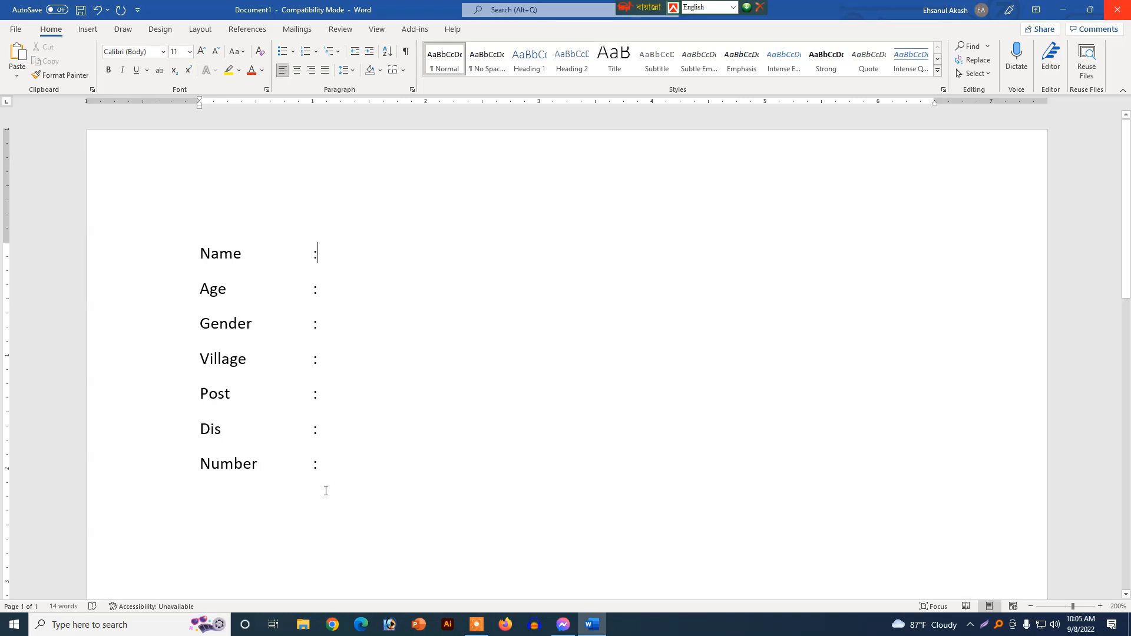
# Add a long row of underscores after the colon of the Name entry
pyautogui.moveTo(323, 484); pyautogui.dragTo(190, 253)
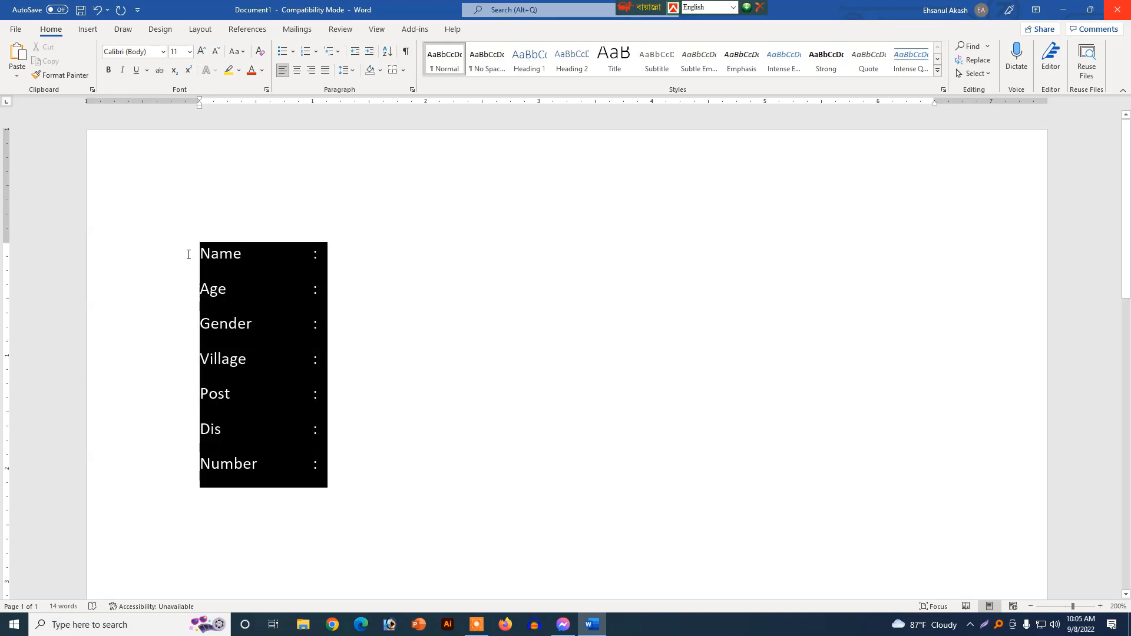
pyautogui.click(326, 259)
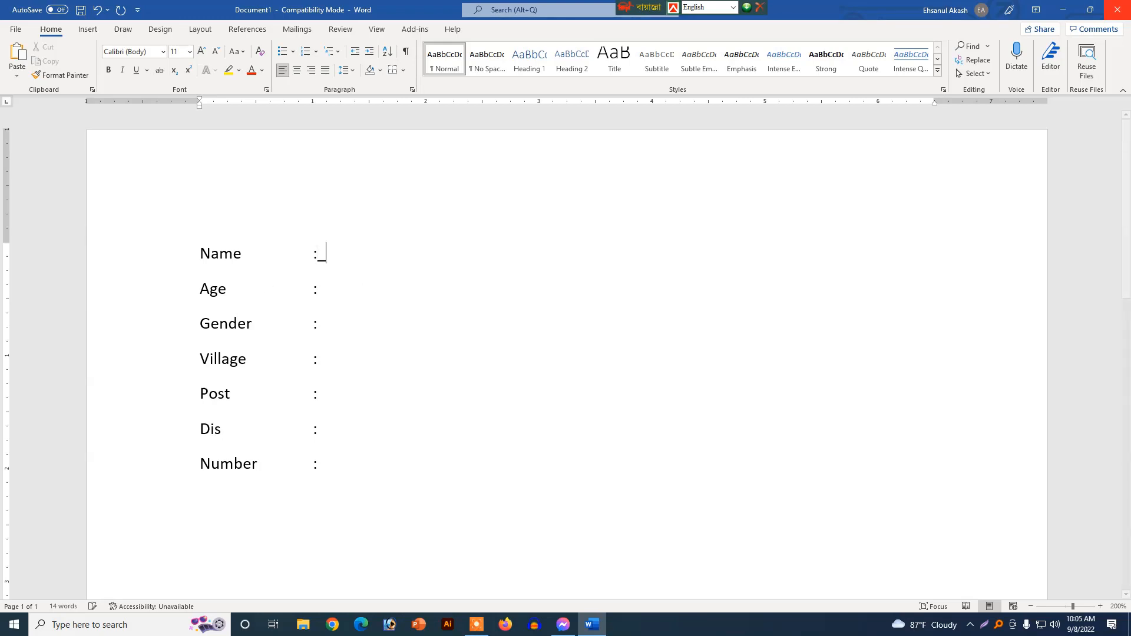
pyautogui.write('__________________________________________')
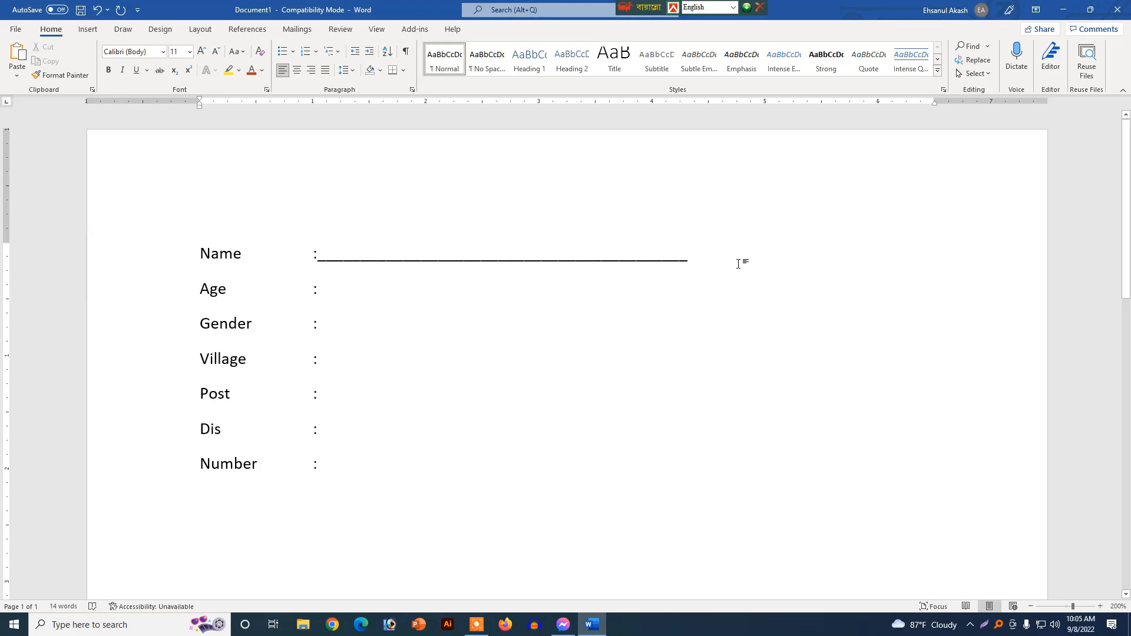
# Copy the underscore row from the Name entry and place it after the colons of Age, Gender and Village
pyautogui.moveTo(699, 255); pyautogui.dragTo(319, 275)
pyautogui.hotkey('ctrl', 'c')
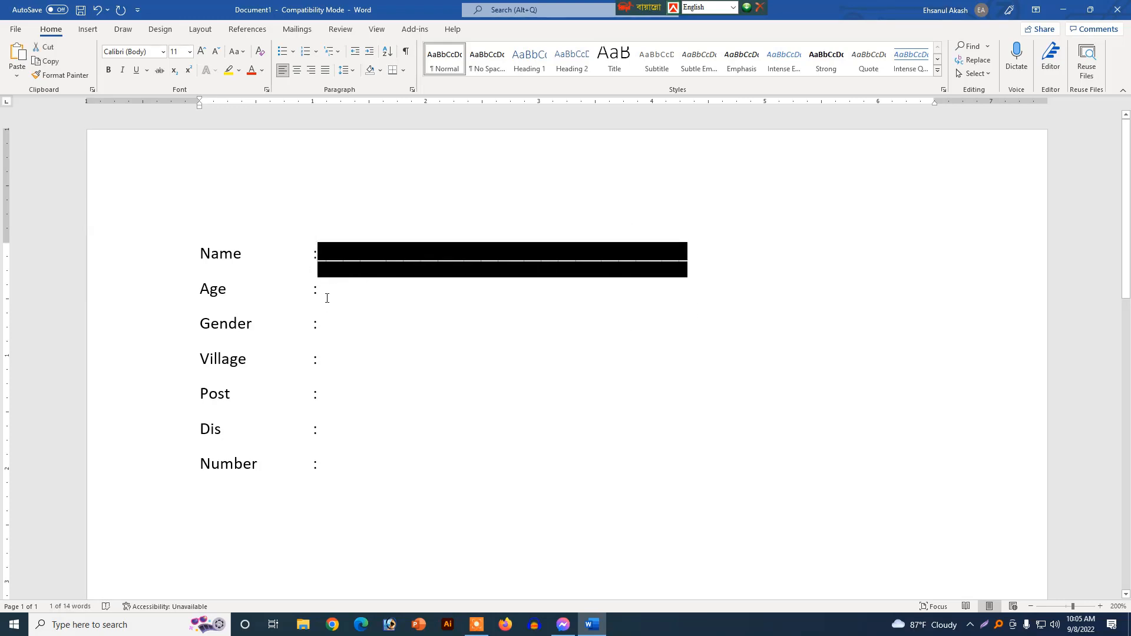
pyautogui.click(324, 292)
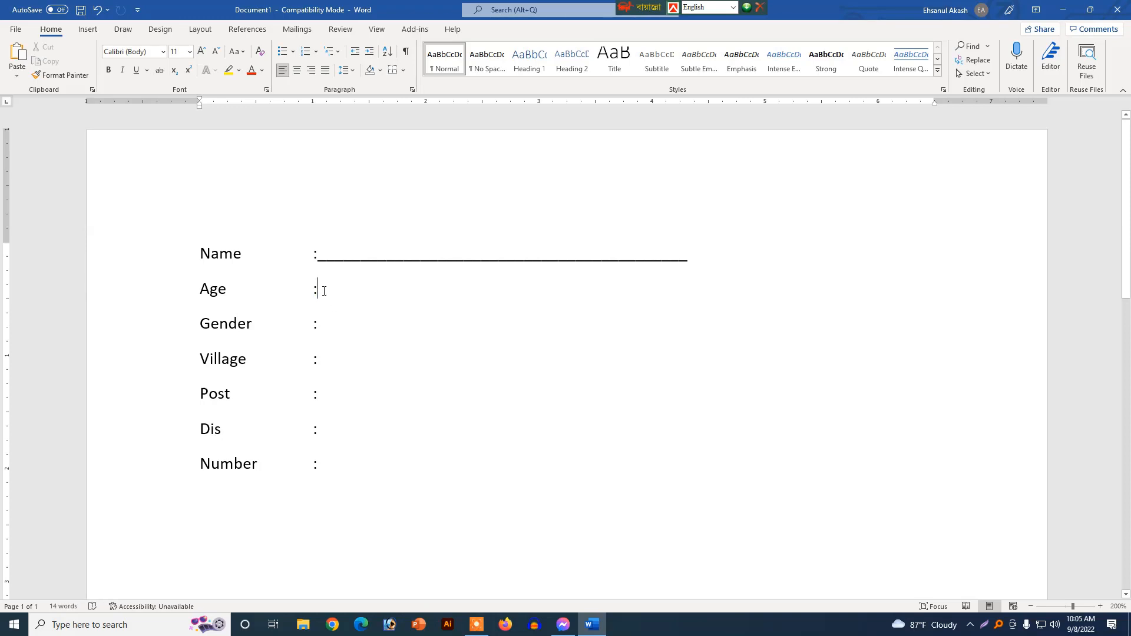
pyautogui.hotkey('ctrl', 'v')
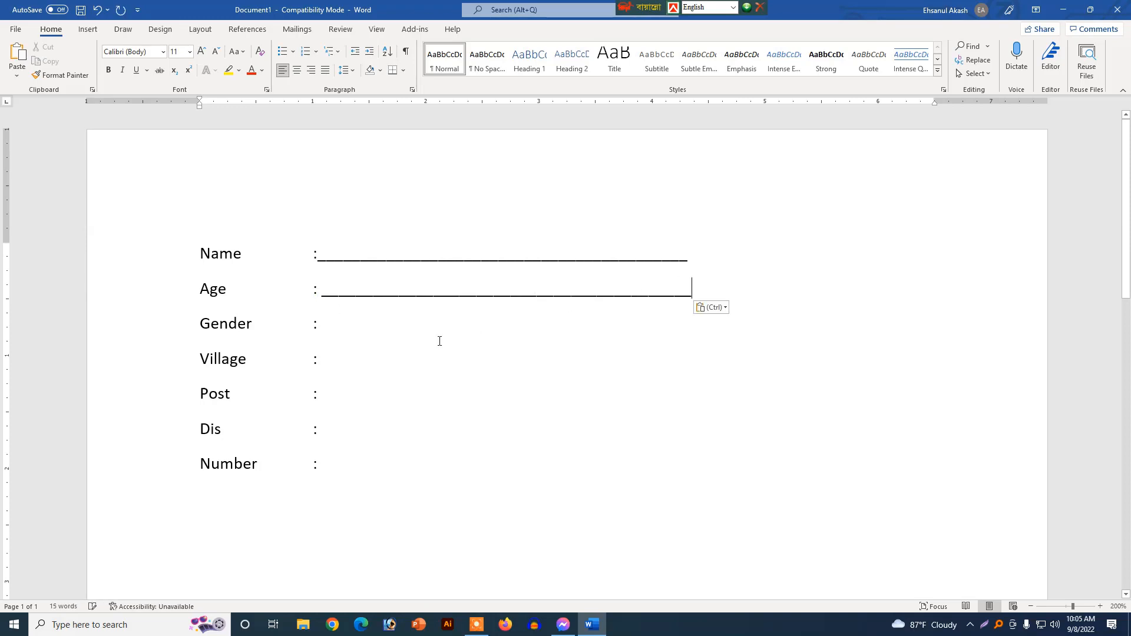
pyautogui.click(327, 327)
pyautogui.write('___________________________________________')
pyautogui.click(324, 357)
pyautogui.write('___________________________________________')
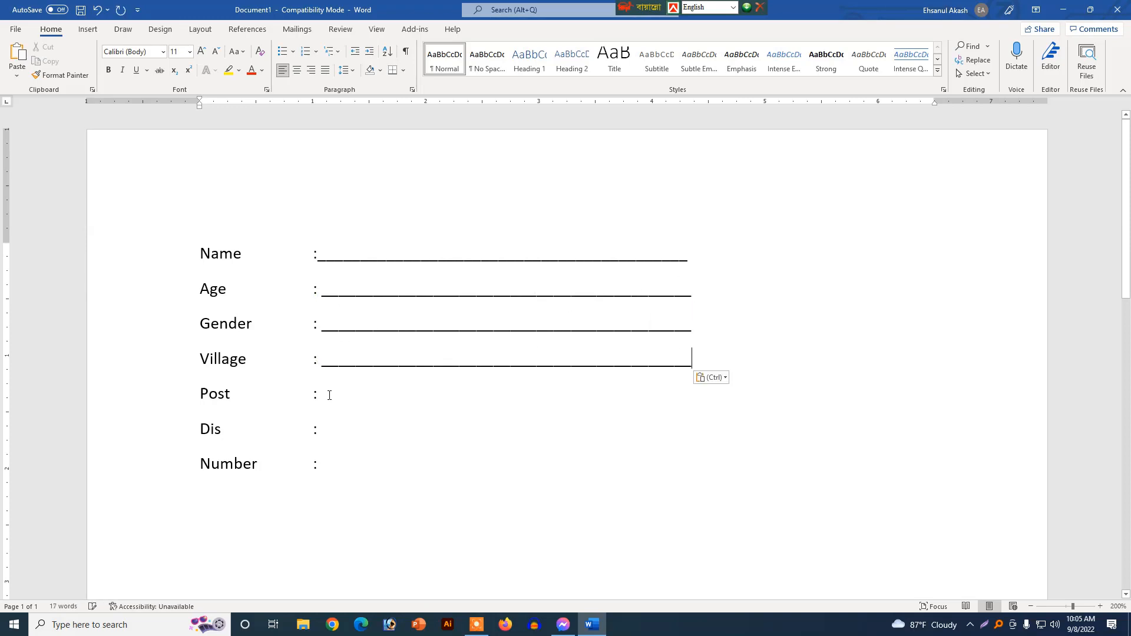
# Place the same copied underscore row after the colons of Post, Dis and Number
pyautogui.click(328, 395)
pyautogui.write('___________________________________________')
pyautogui.click(323, 428)
pyautogui.hotkey('ctrl', 'v')
pyautogui.click(325, 465)
pyautogui.hotkey('ctrl', 'v')
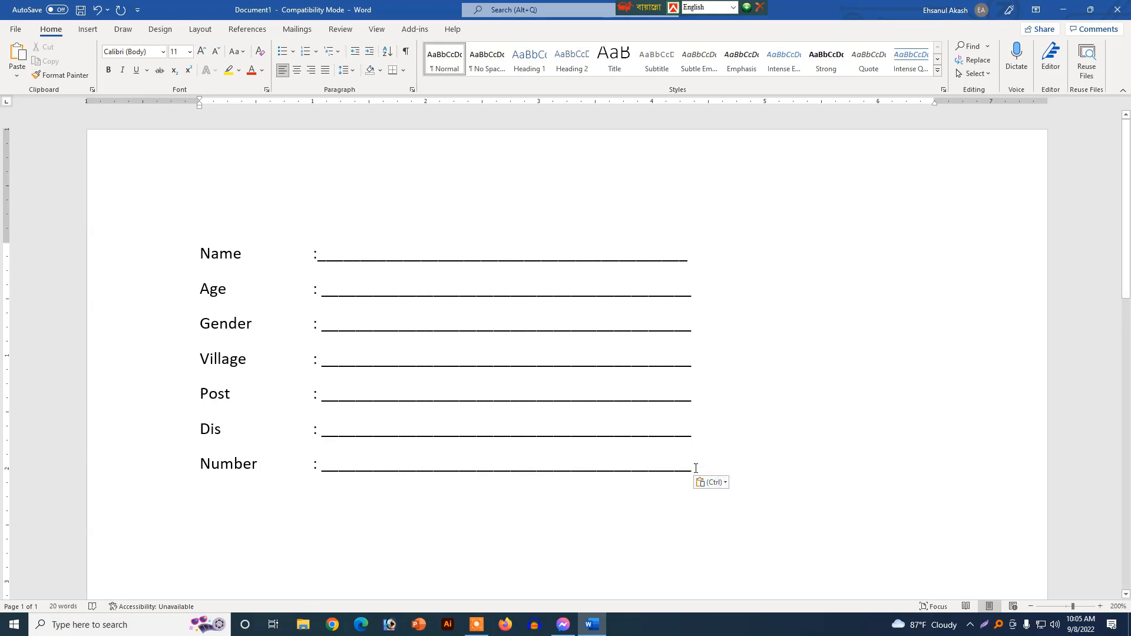
# Shorten all seven underscore rows by deleting a vertical block at their ends, and delete the remaining underscores
pyautogui.moveTo(696, 467); pyautogui.dragTo(577, 268)
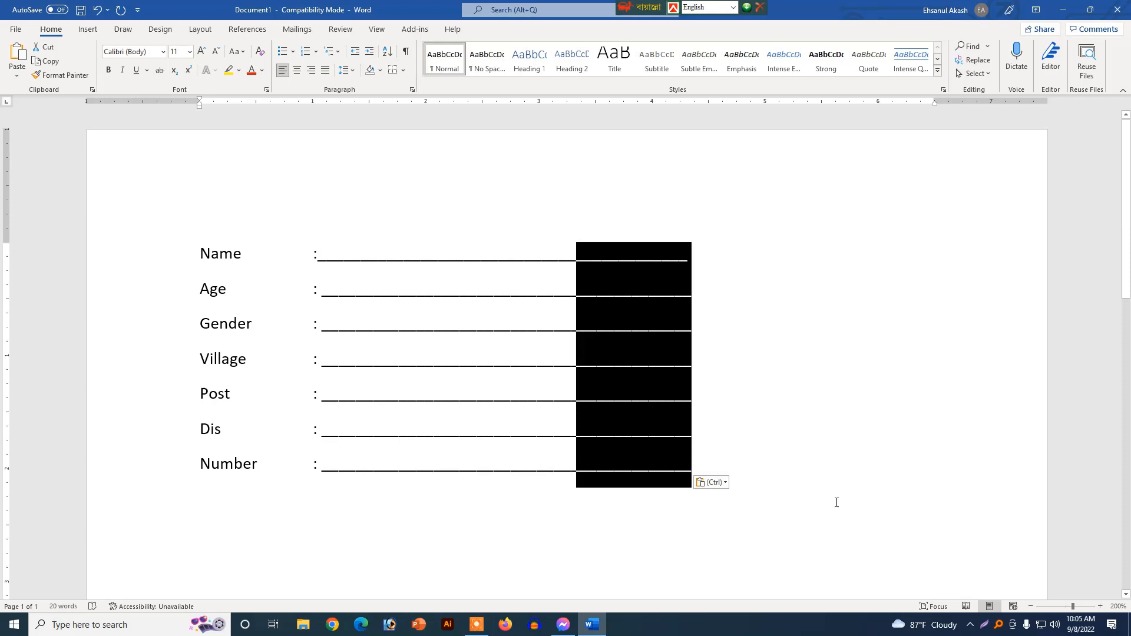
pyautogui.press('Delete')
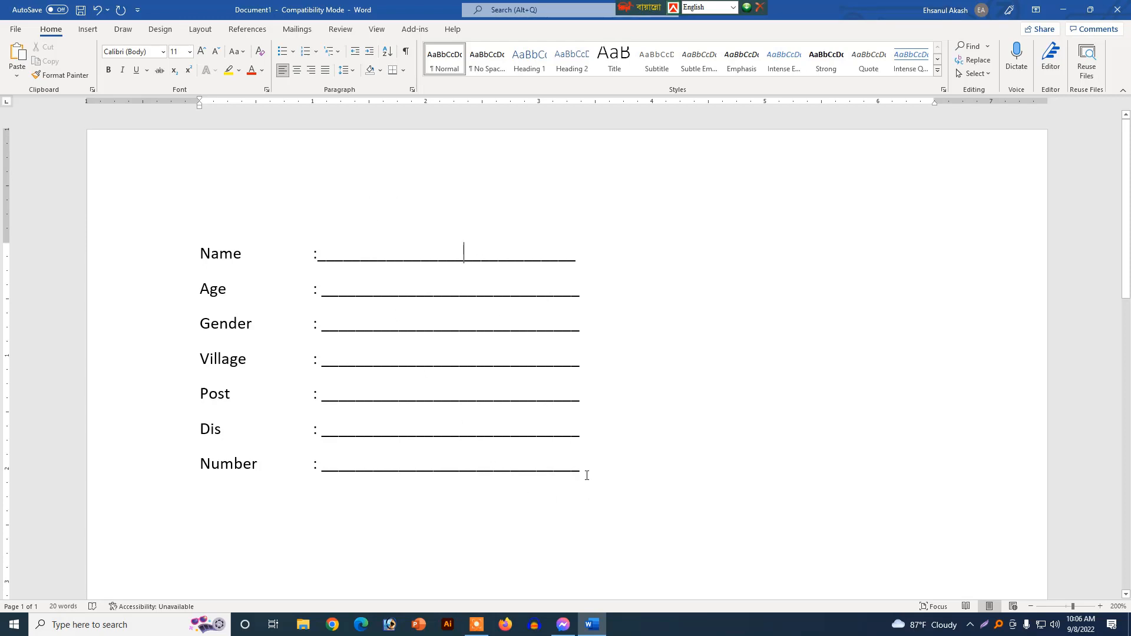
pyautogui.moveTo(575, 464); pyautogui.dragTo(318, 262)
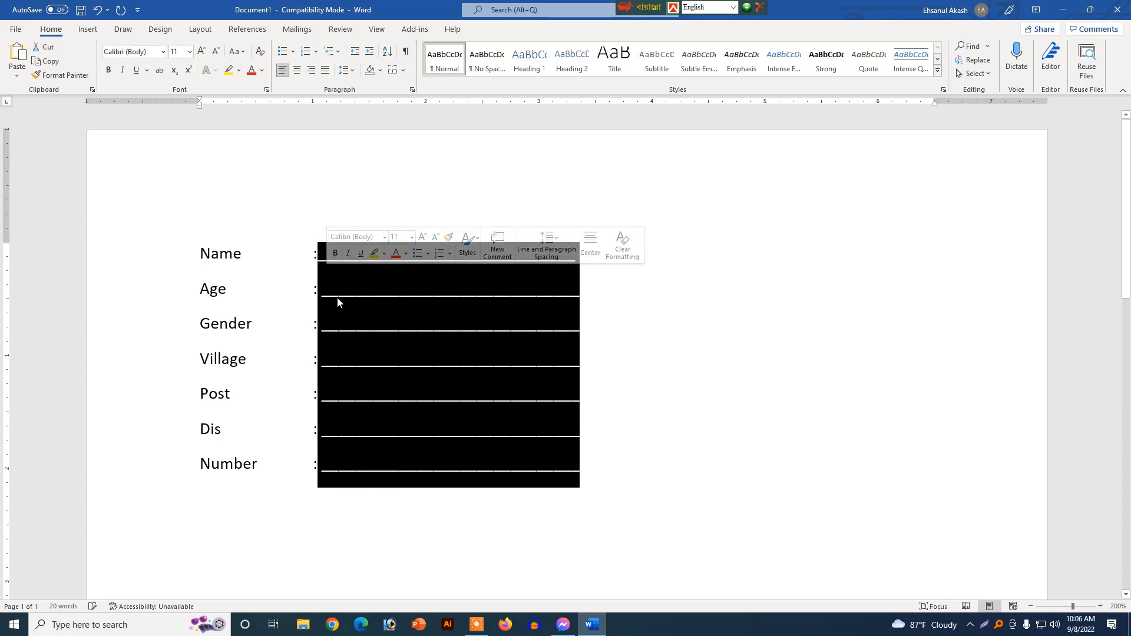
pyautogui.press('Delete')
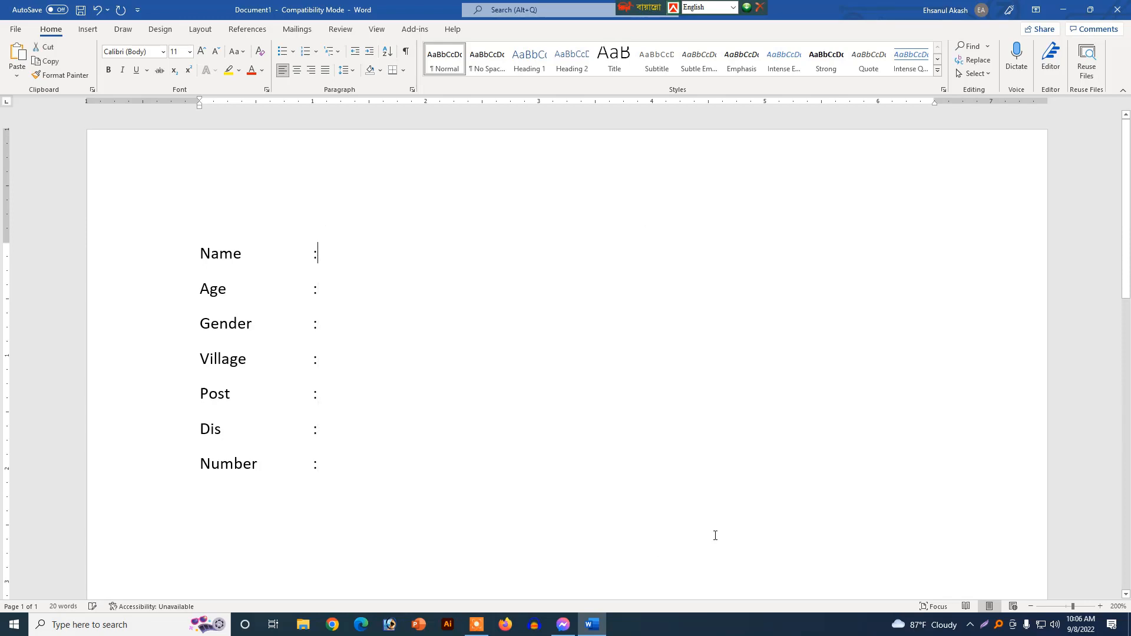
# Draw a horizontal straight line shape about 2.44" wide after the colon of the Name entry
pyautogui.click(91, 32)
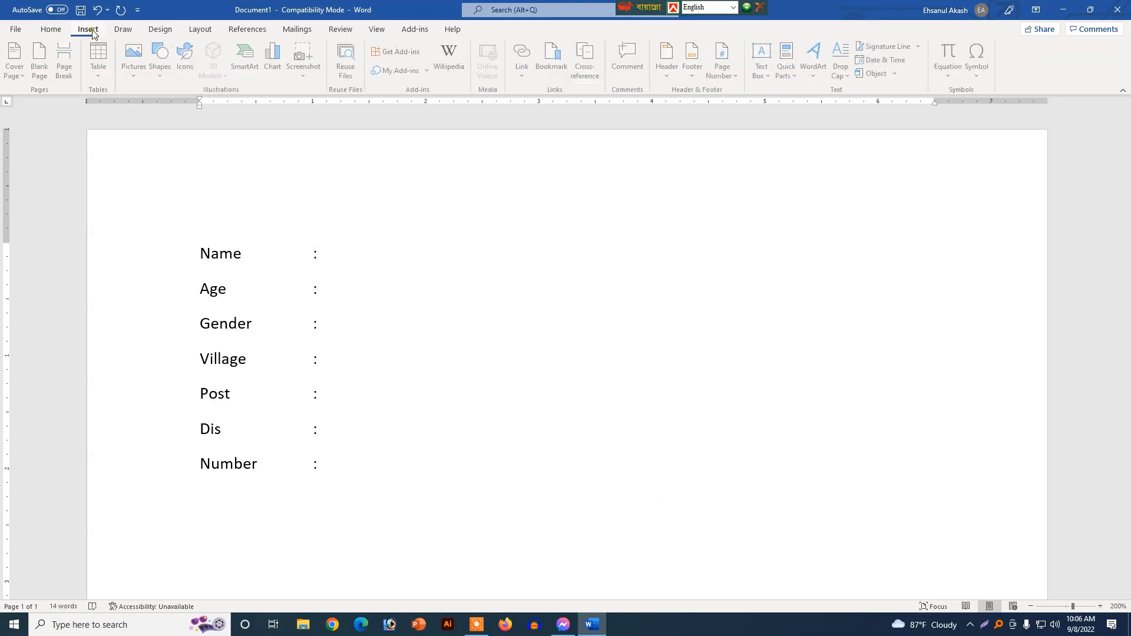
pyautogui.click(159, 70)
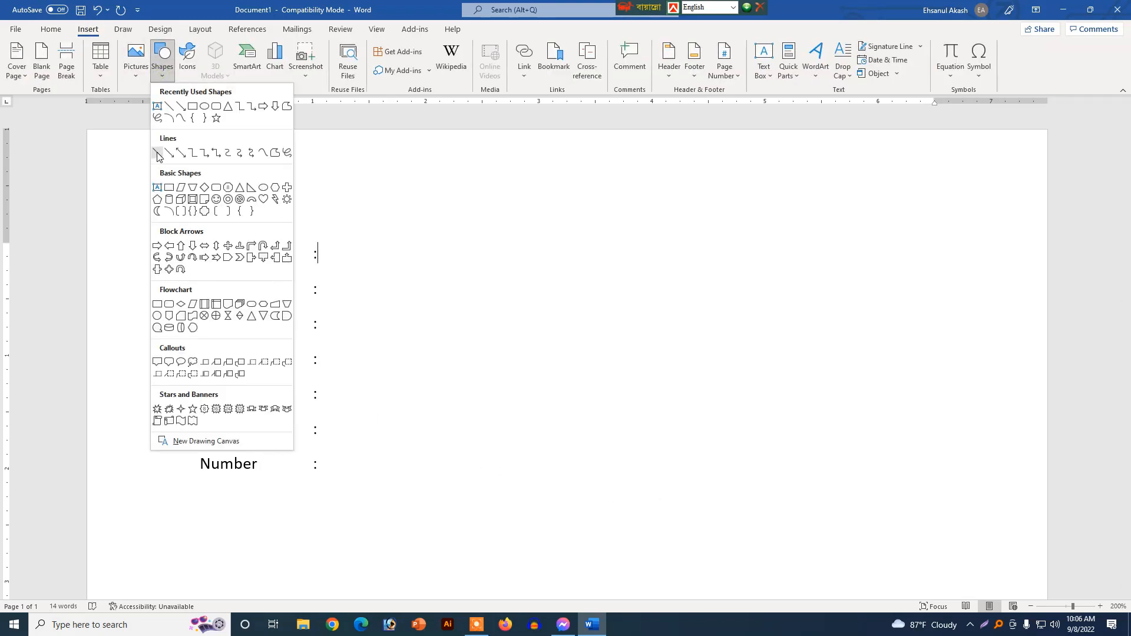
pyautogui.click(157, 153)
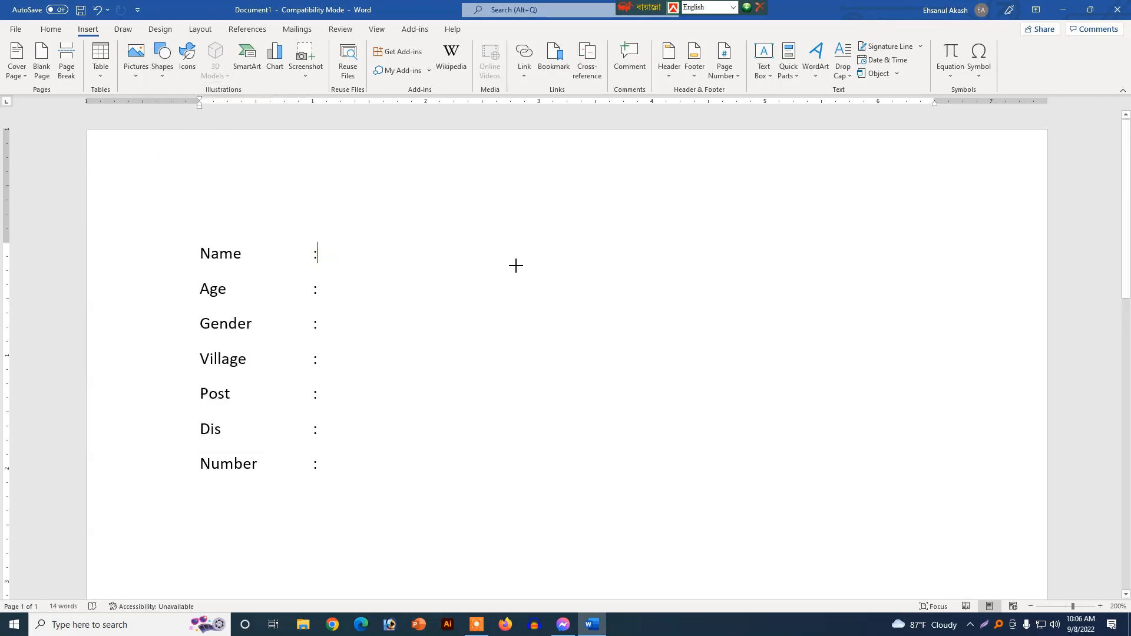
pyautogui.press('Escape')
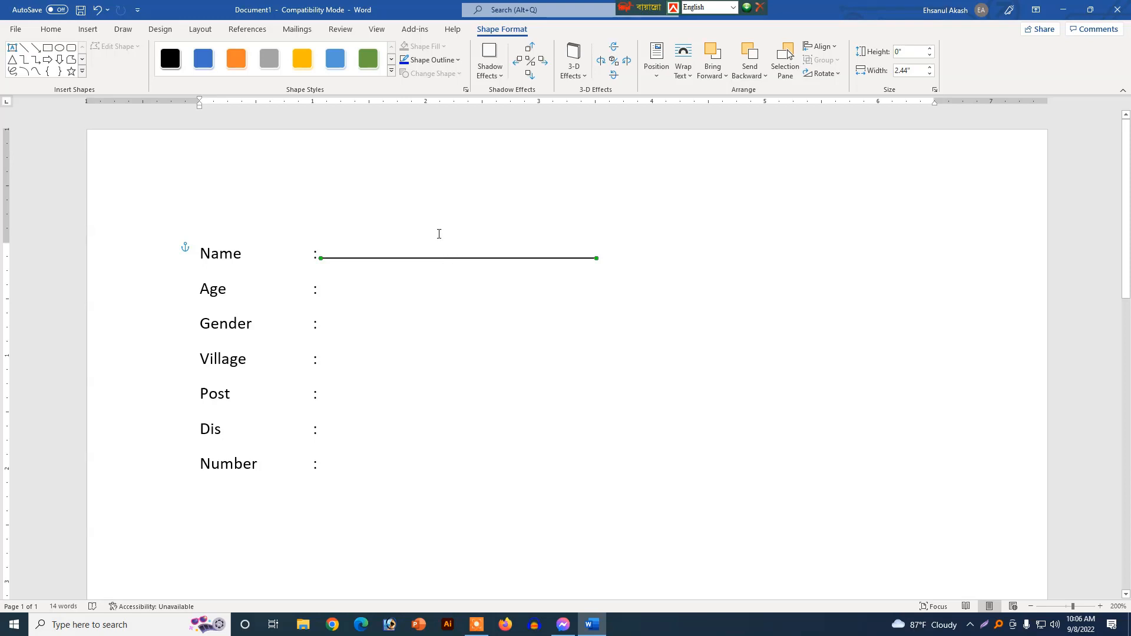
# Change the outline of the line beside Name from solid to the short dashed style
pyautogui.click(51, 28)
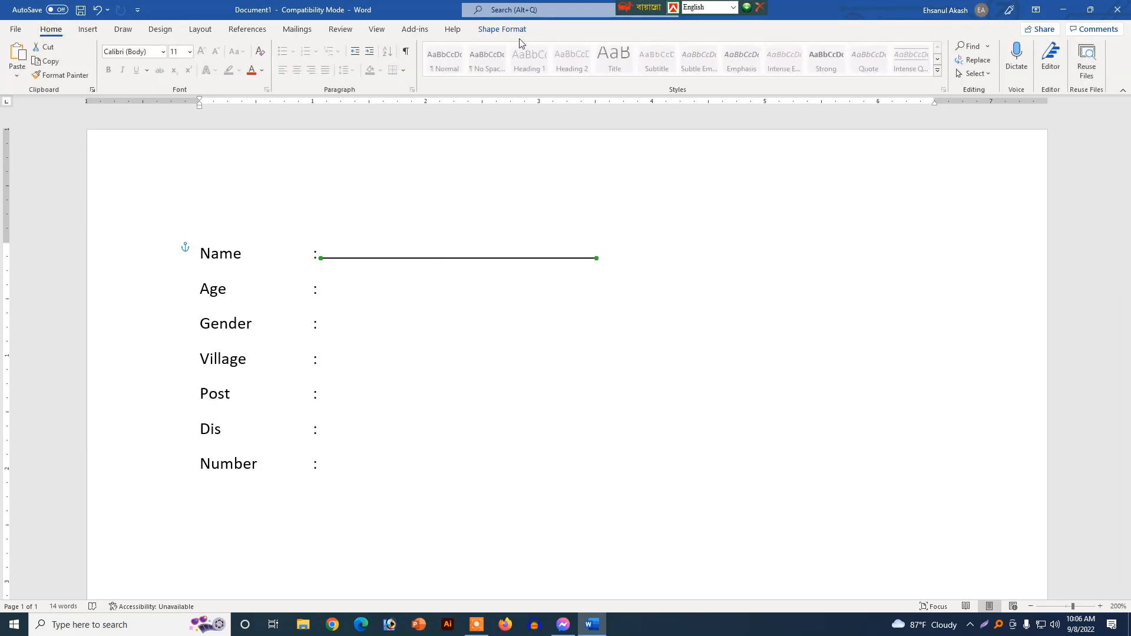
pyautogui.click(502, 29)
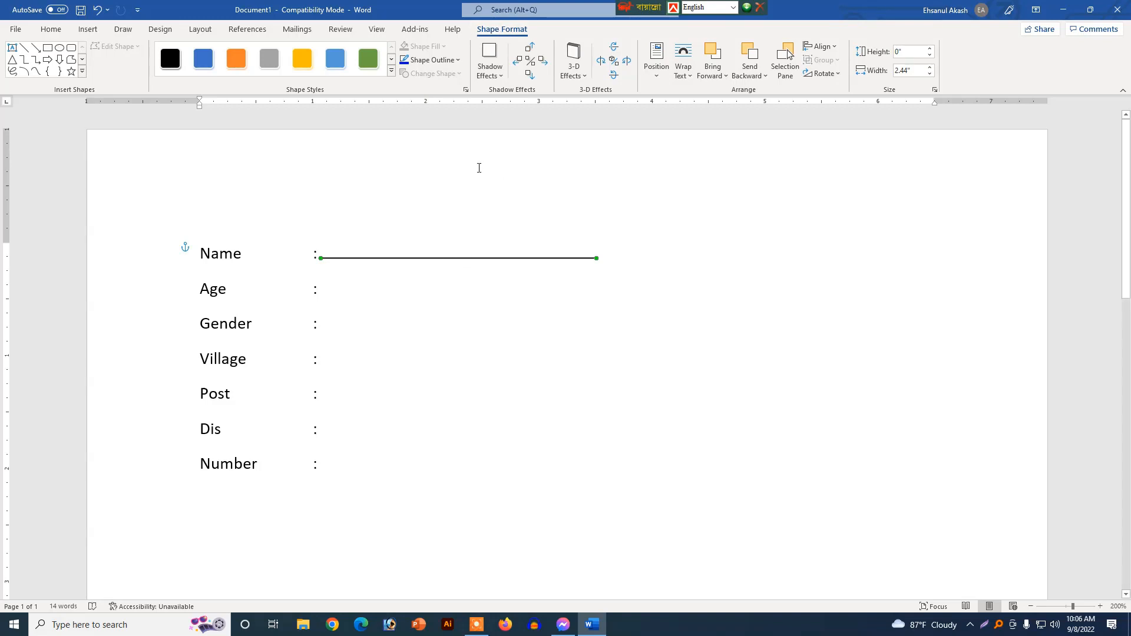
pyautogui.click(450, 61)
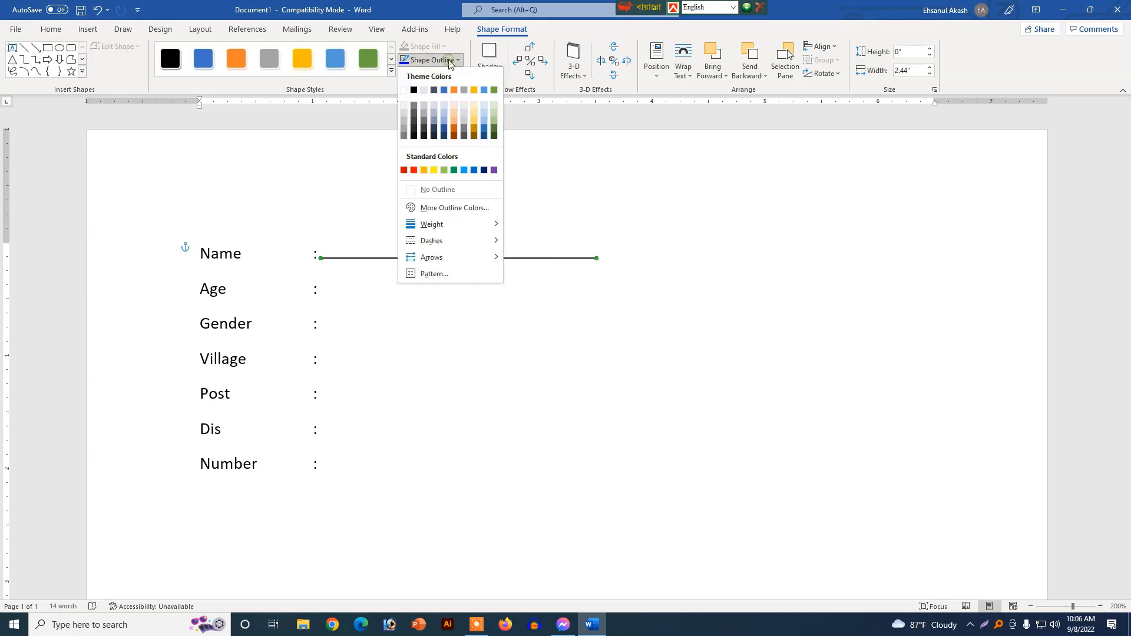
pyautogui.moveTo(452, 245)
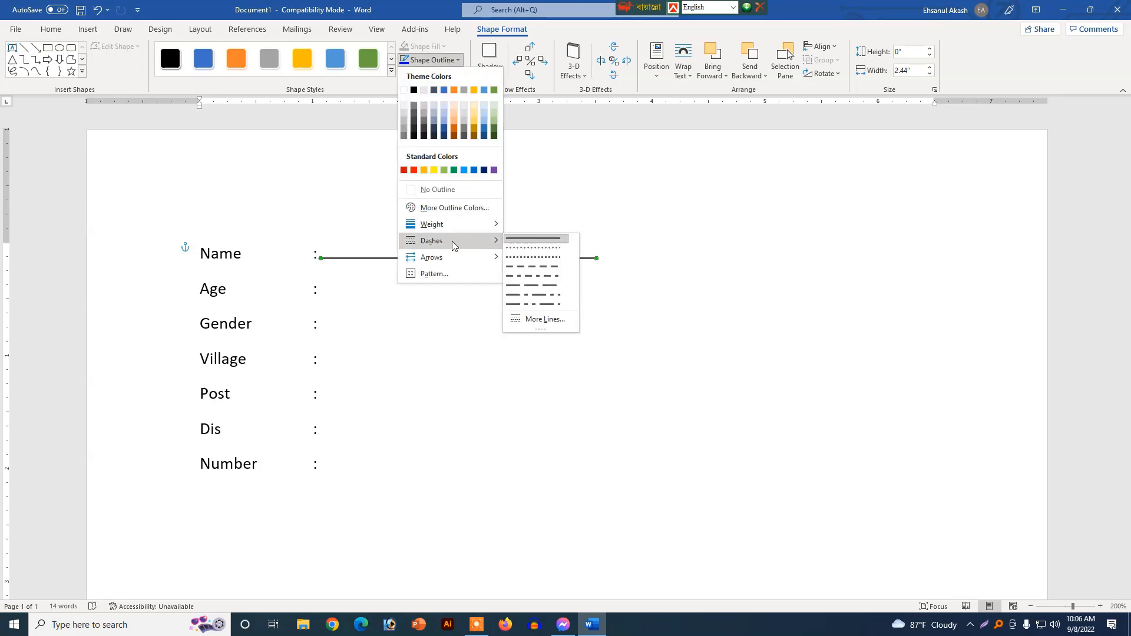
pyautogui.click(546, 268)
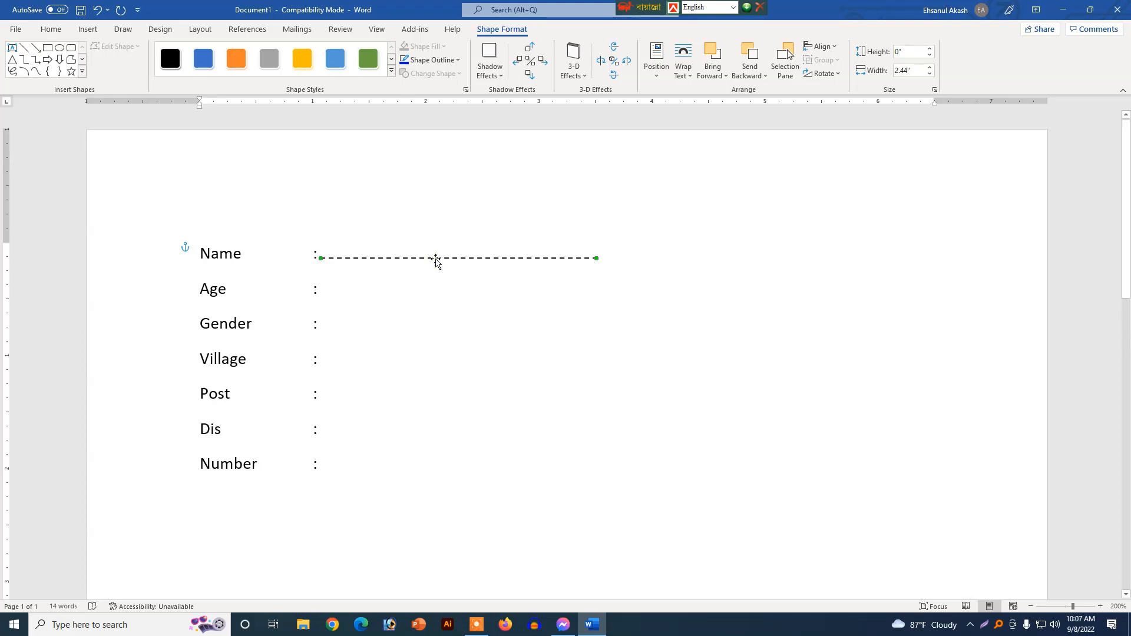
# Duplicate the dashed line, align the copy after the Age colon, and repeat the duplication for Gender, Village, Post, Dis and Number
pyautogui.hotkey('ctrl', 'd')
pyautogui.moveTo(435, 281); pyautogui.dragTo(414, 293)
pyautogui.hotkey('ctrl', 'd')
pyautogui.hotkey('ctrl', 'd')
pyautogui.hotkey('ctrl', 'd')
pyautogui.hotkey('ctrl', 'd')
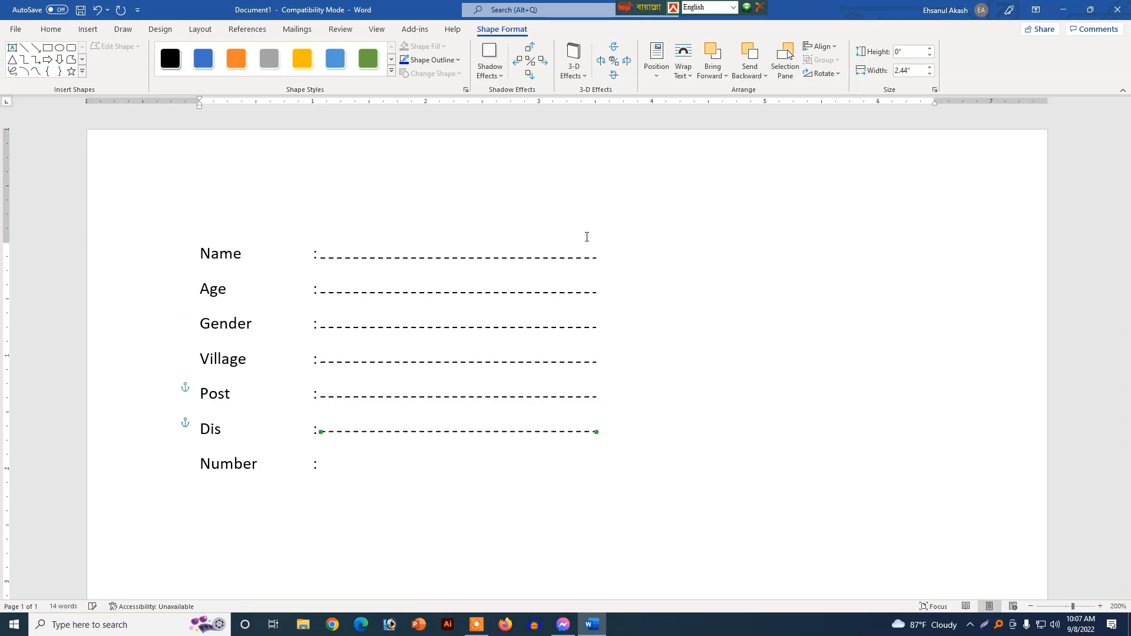
pyautogui.hotkey('ctrl', 'd')
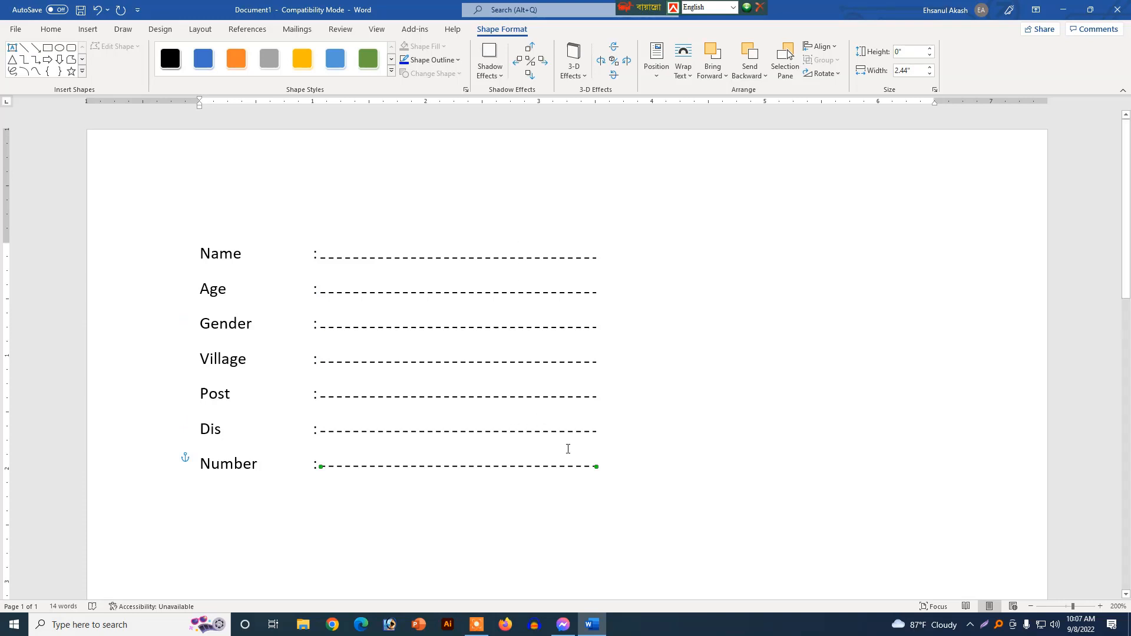
pyautogui.hotkey('ctrl', 'a')
pyautogui.click(717, 467)
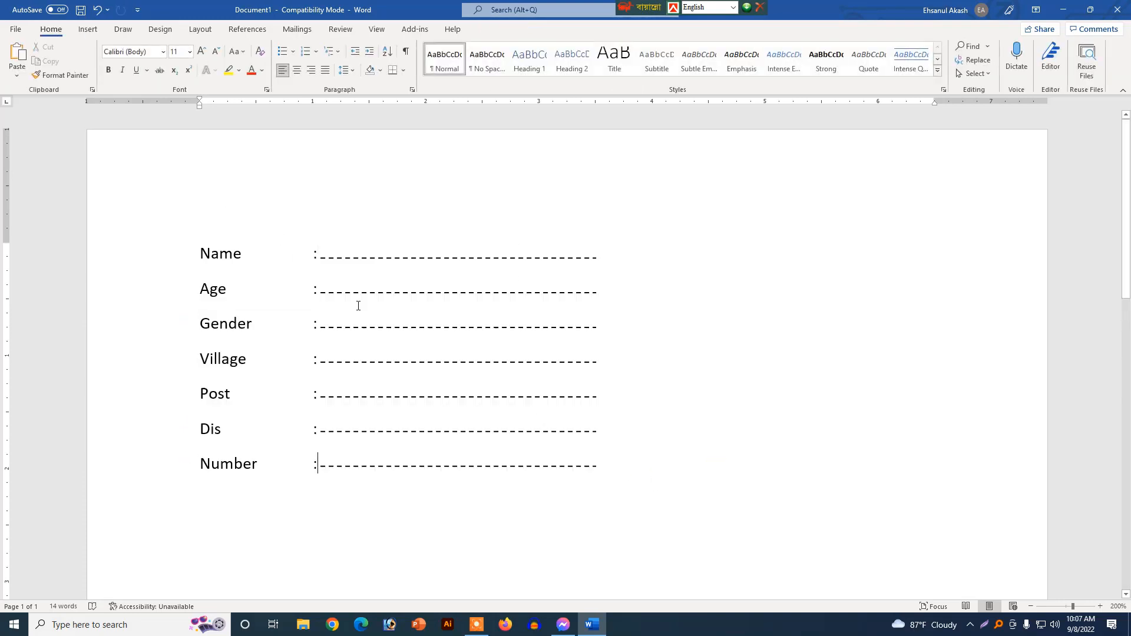
pyautogui.moveTo(598, 463); pyautogui.dragTo(617, 252)
pyautogui.click(617, 247)
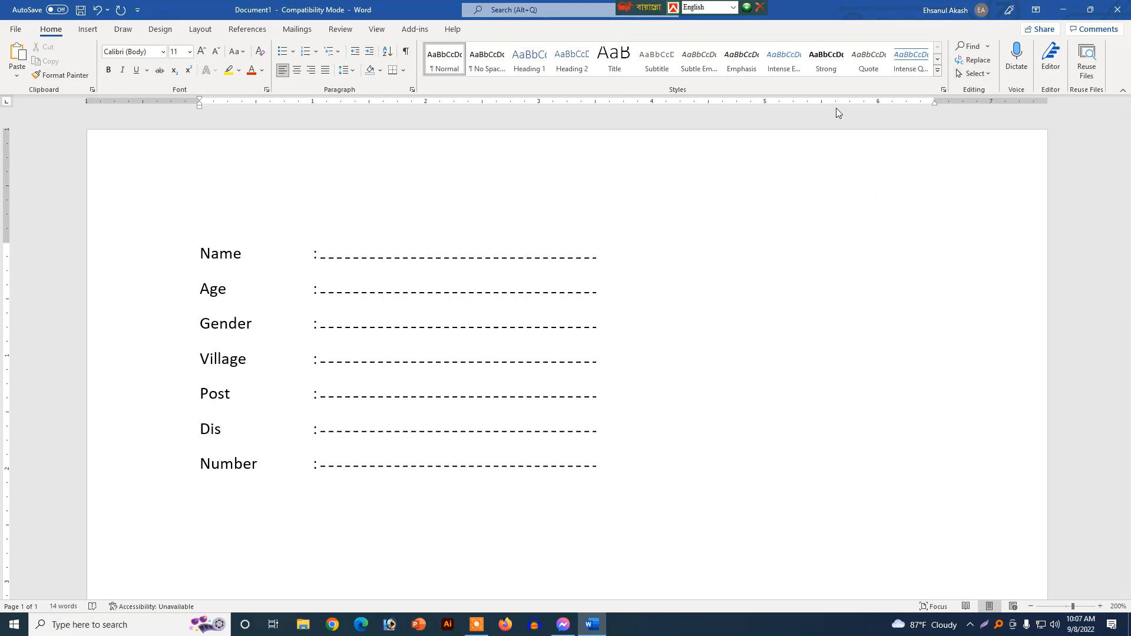
# Select all seven dashed lines, AutoShape 5 through AutoShape 11, by their object names and delete them
pyautogui.click(975, 74)
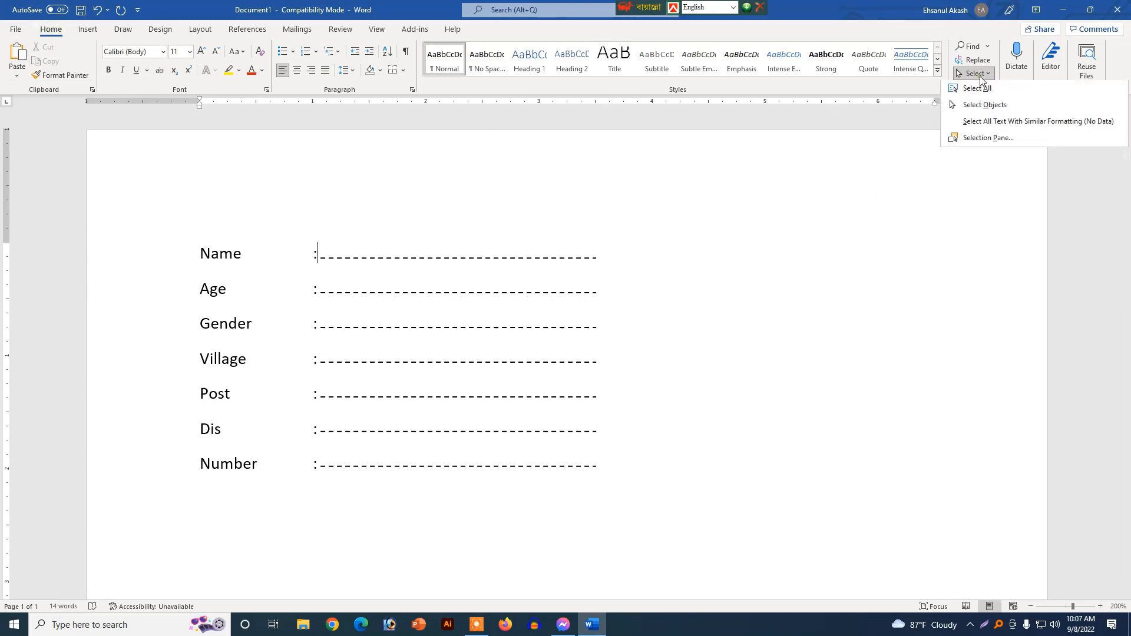
pyautogui.click(984, 139)
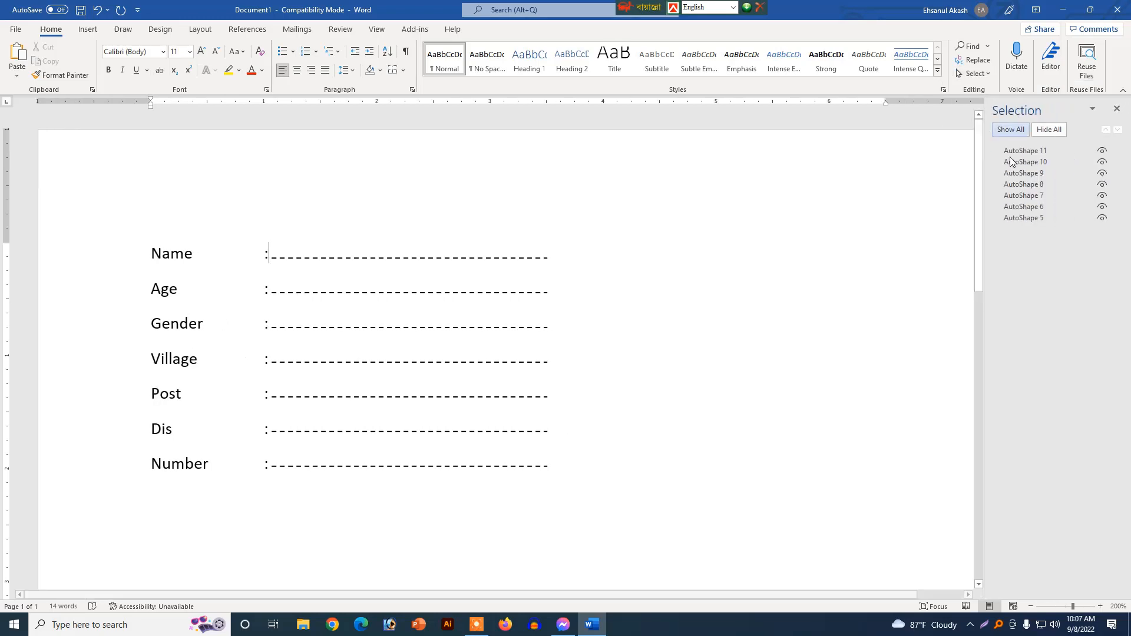
pyautogui.click(1024, 219)
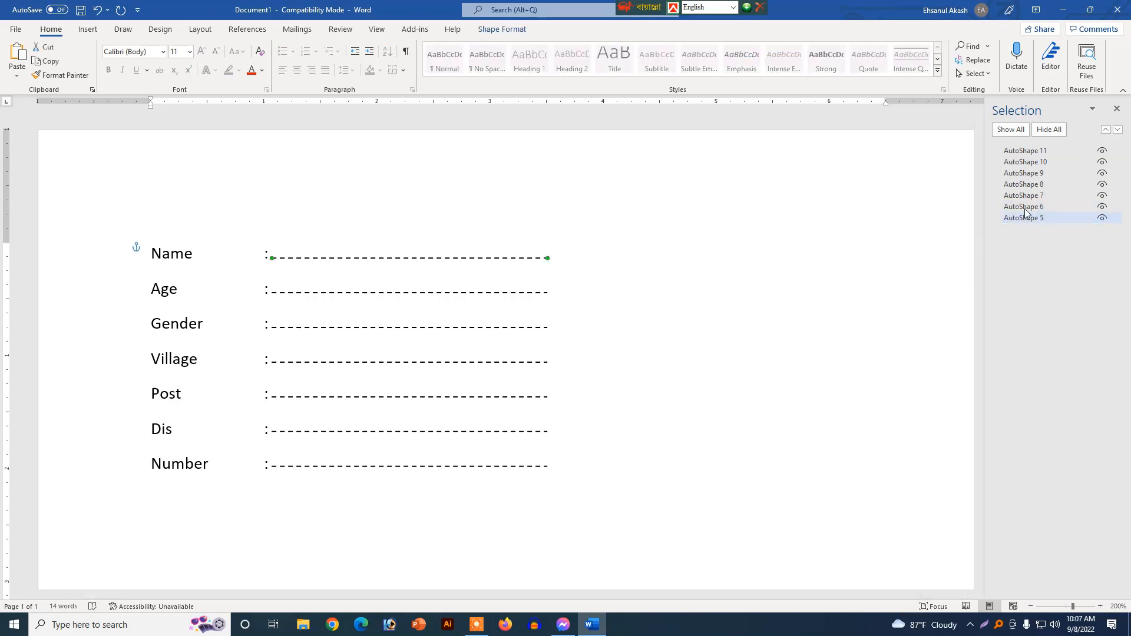
pyautogui.keyDown('shift'); pyautogui.click(1031, 207); pyautogui.keyUp('shift')
pyautogui.keyDown('shift'); pyautogui.click(1031, 196); pyautogui.keyUp('shift')
pyautogui.keyDown('shift'); pyautogui.click(1031, 175); pyautogui.keyUp('shift')
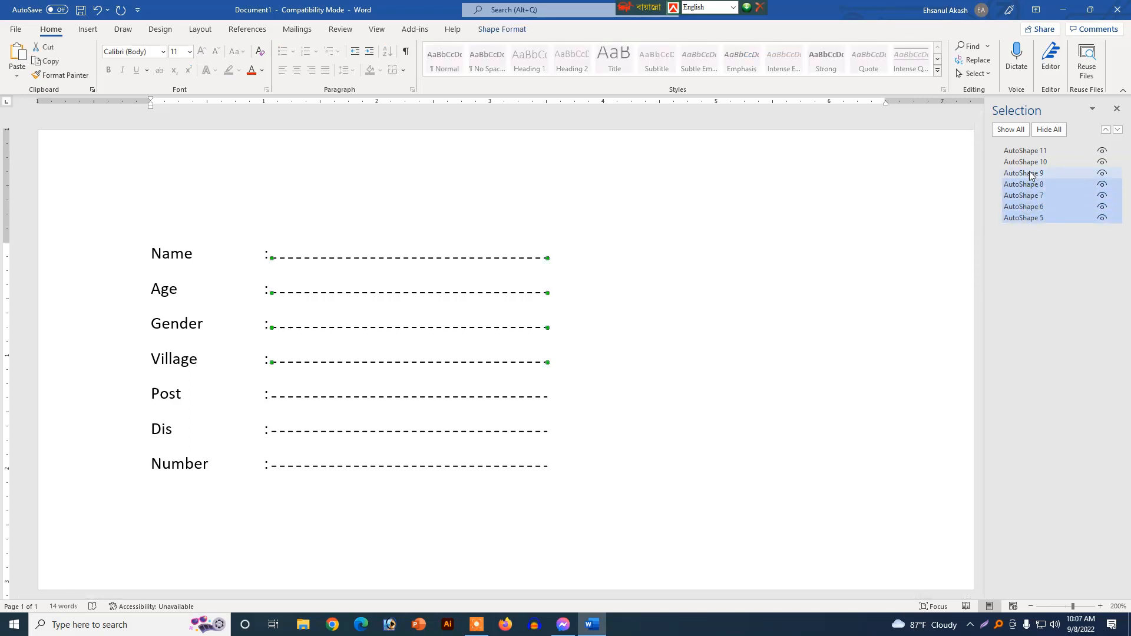
pyautogui.keyDown('shift'); pyautogui.click(1028, 163); pyautogui.keyUp('shift')
pyautogui.keyDown('shift'); pyautogui.click(1028, 152); pyautogui.keyUp('shift')
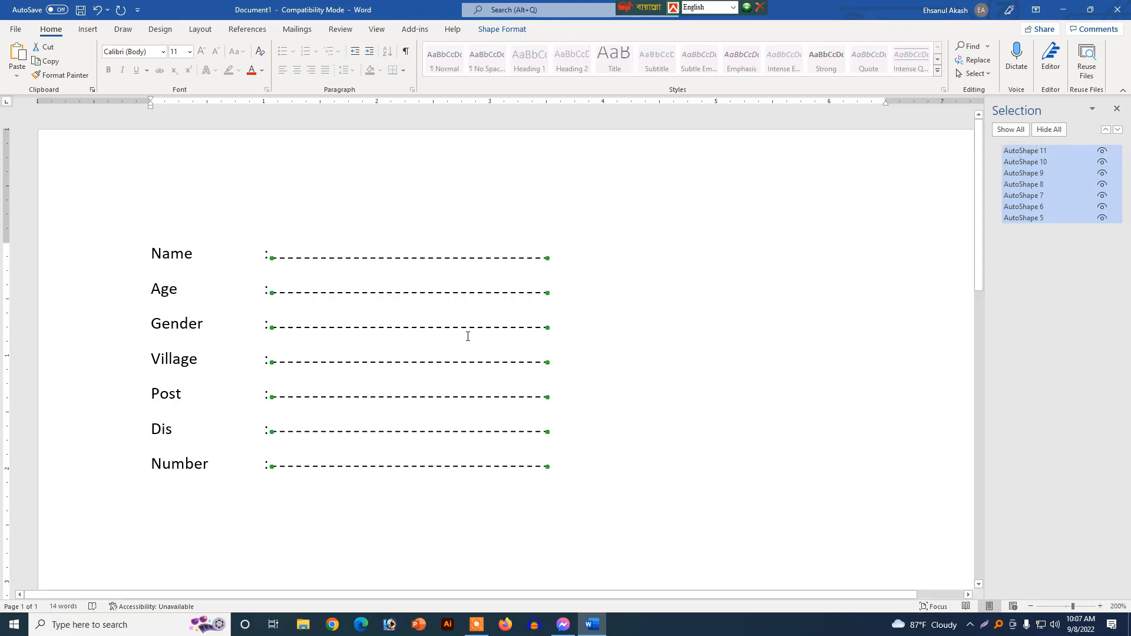
pyautogui.press('Delete')
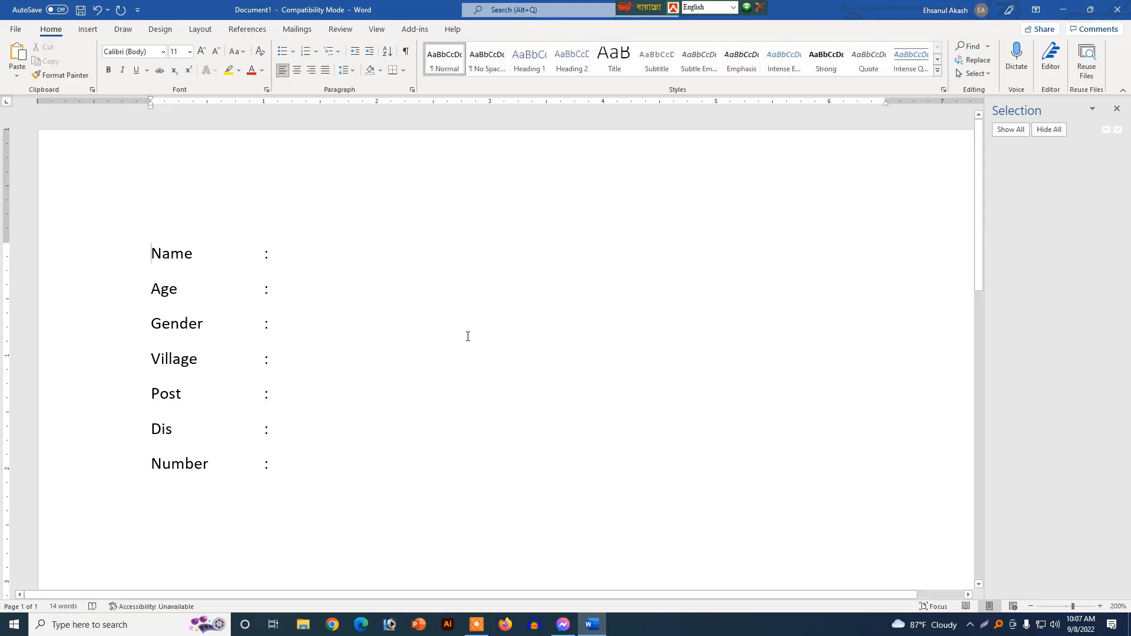
pyautogui.click(1117, 109)
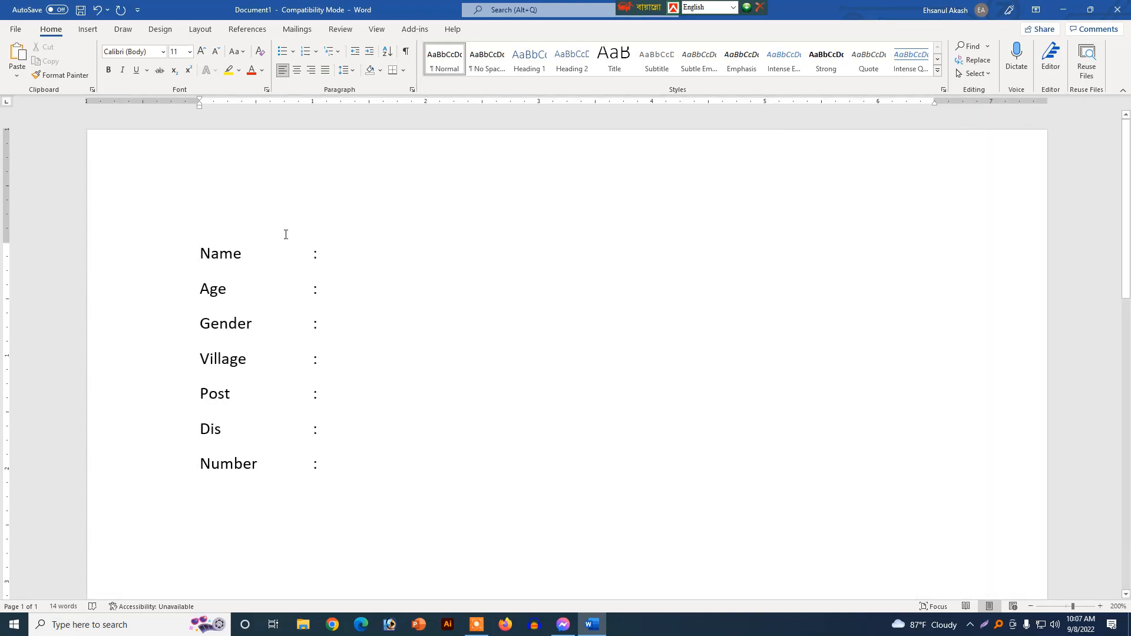
# Delete the colons after all seven labels from Name to Number as one vertical block
pyautogui.moveTo(313, 259); pyautogui.dragTo(324, 297)
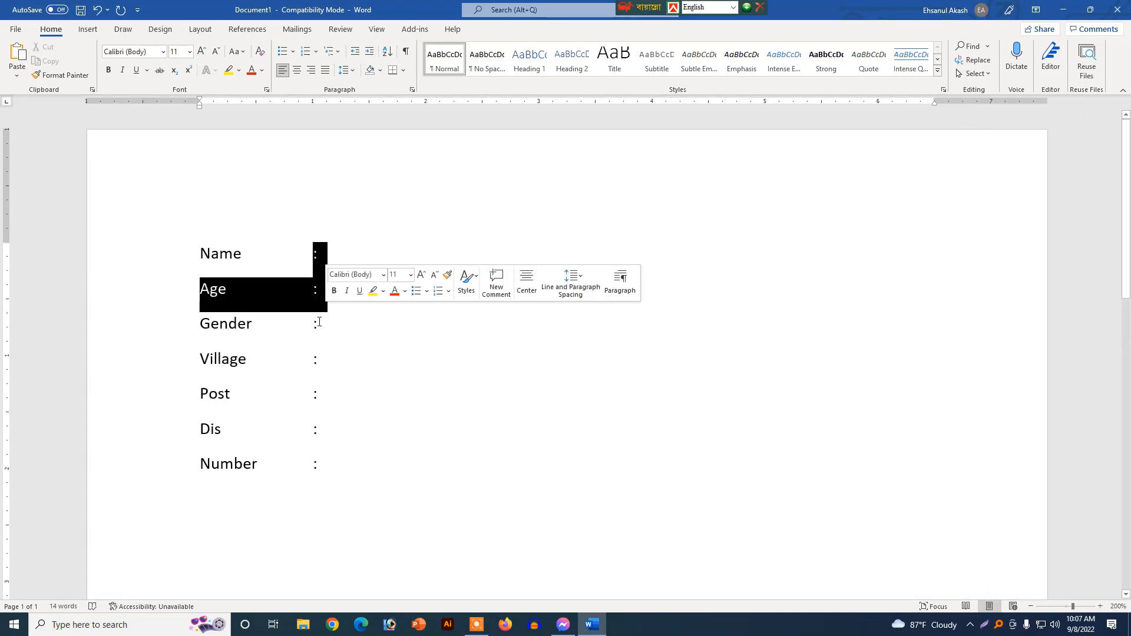
pyautogui.click(238, 255)
pyautogui.moveTo(318, 487); pyautogui.dragTo(308, 243)
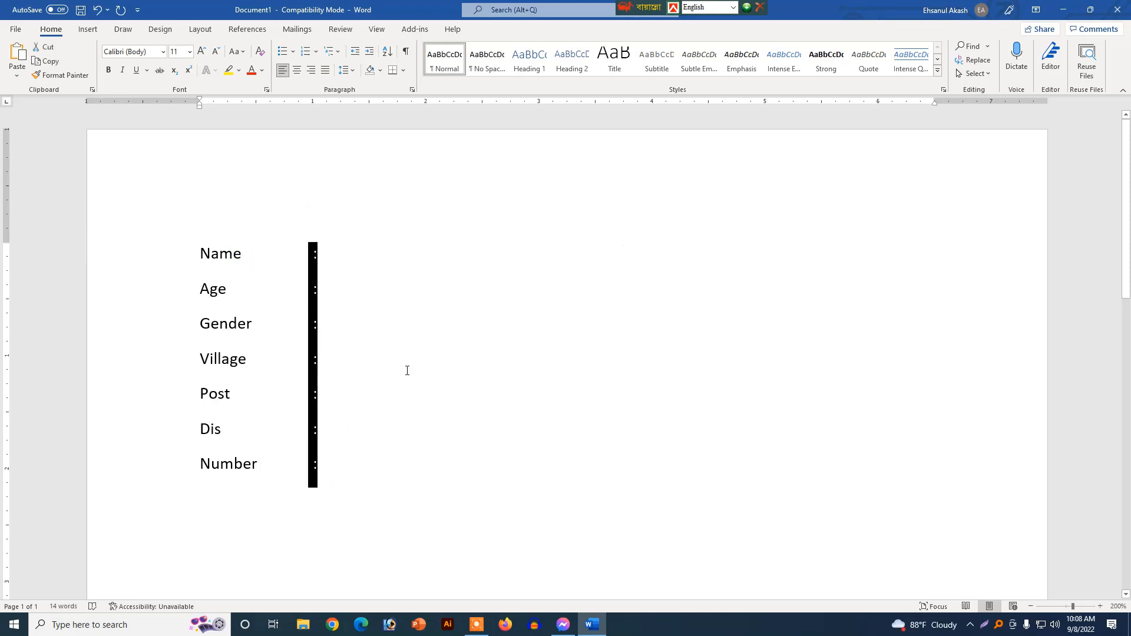
pyautogui.press('Delete')
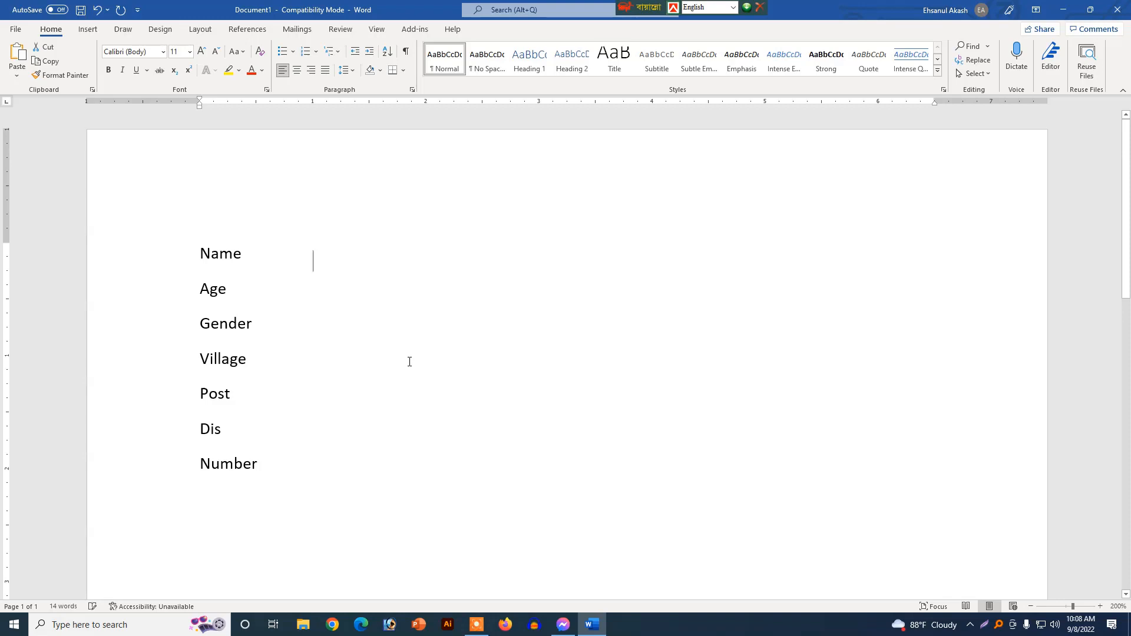
# Select all seven label lines from Name to Number and open the tab stop settings from their paragraph formatting
pyautogui.hotkey('ctrl', 'a')
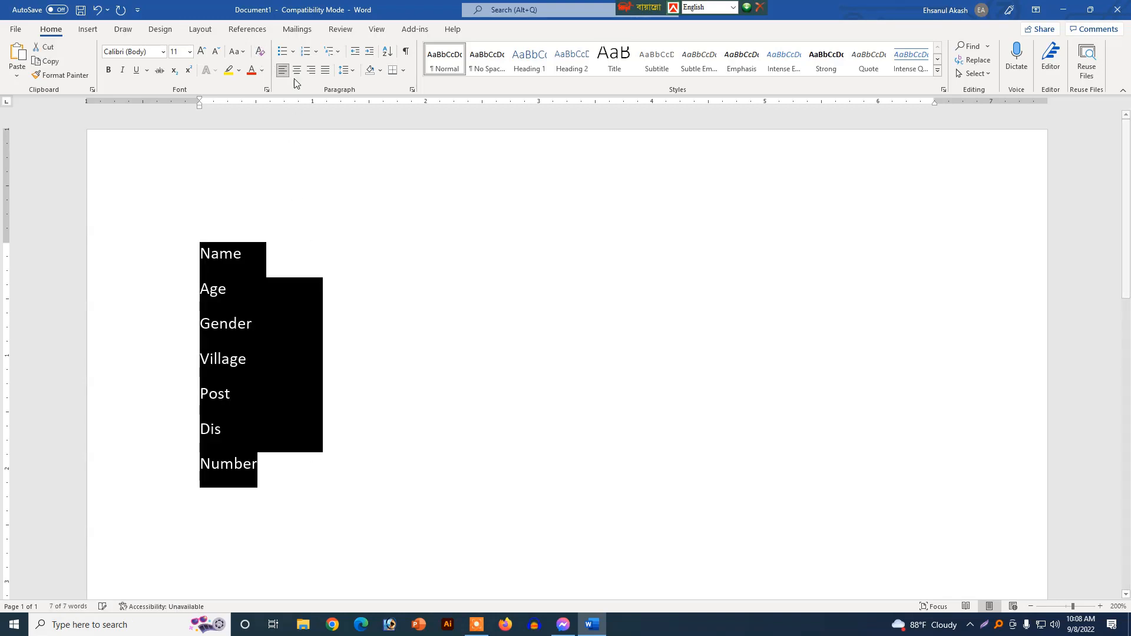
pyautogui.click(325, 461)
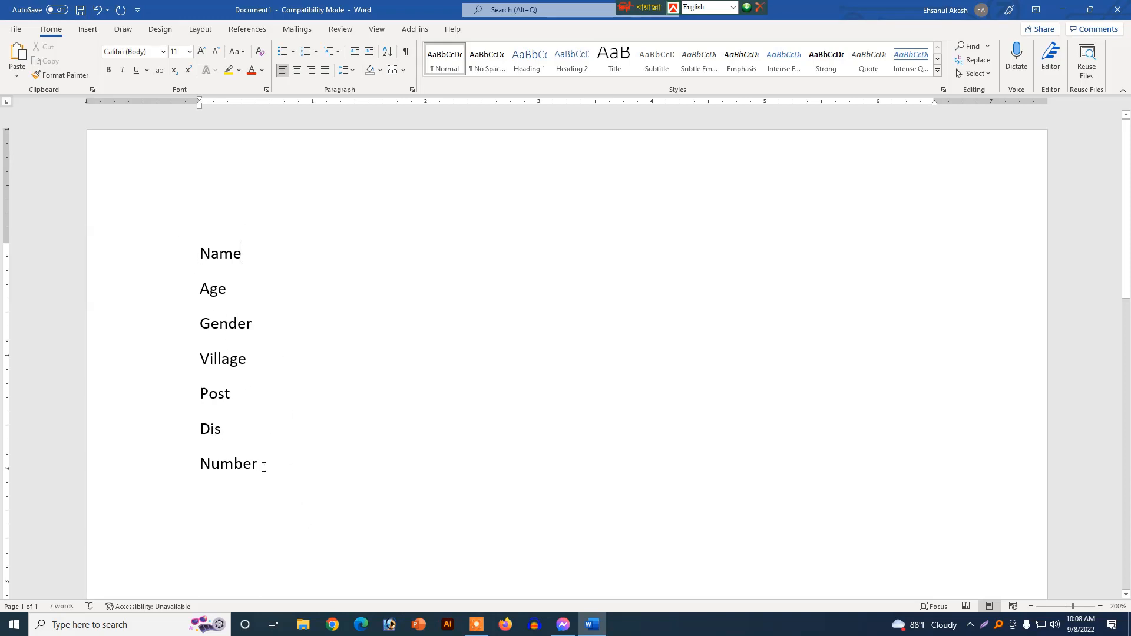
pyautogui.moveTo(264, 466); pyautogui.dragTo(209, 258)
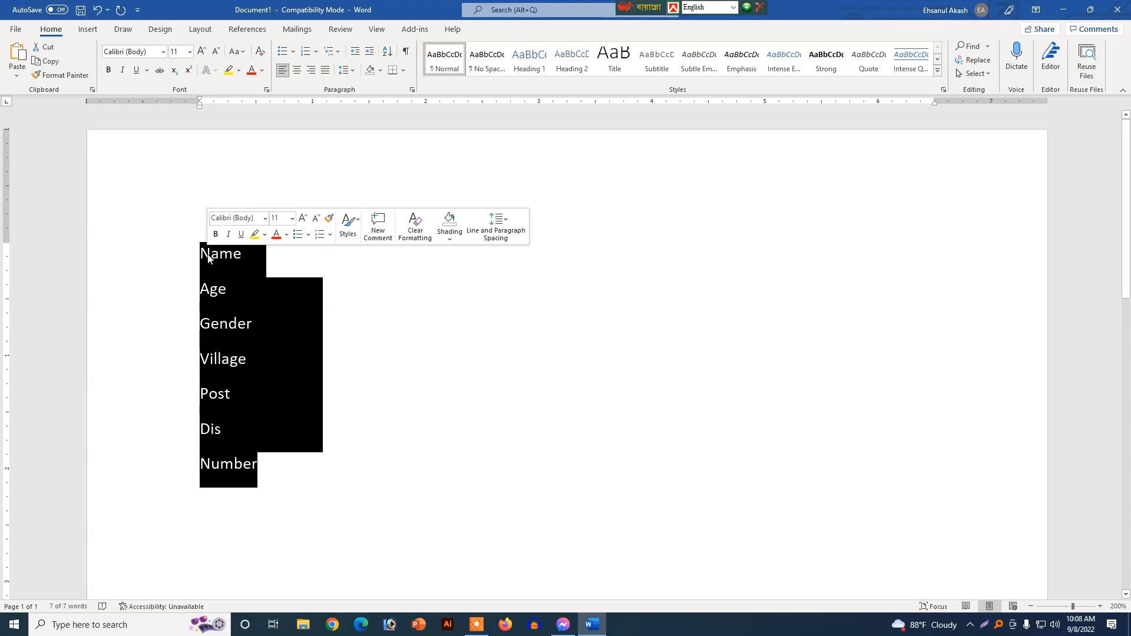
pyautogui.rightClick(208, 259)
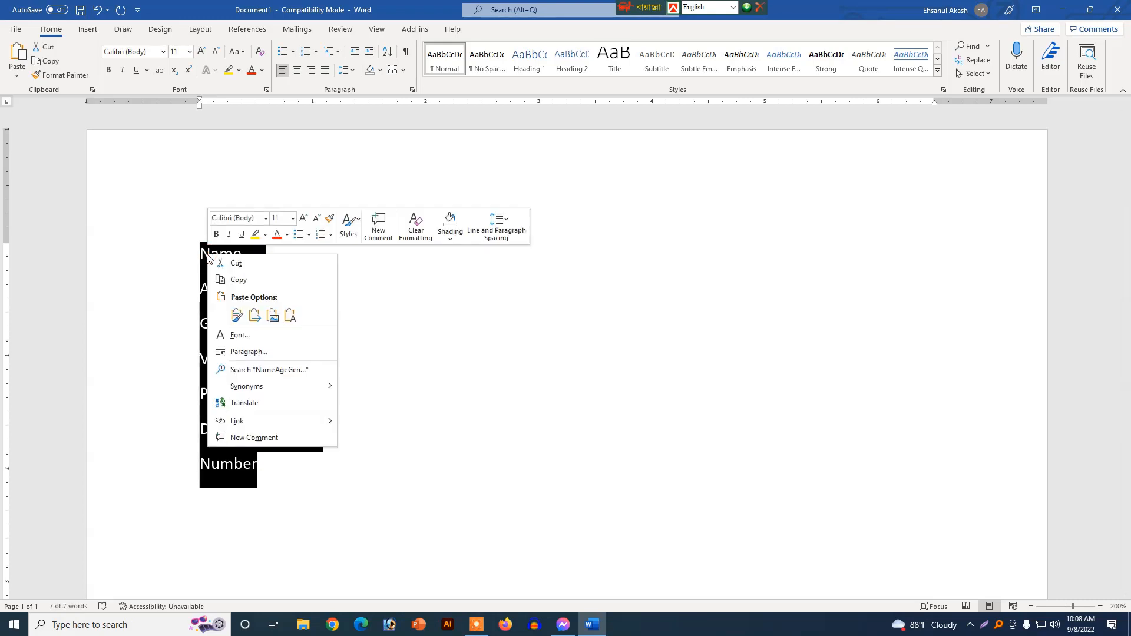
pyautogui.click(263, 354)
pyautogui.moveTo(558, 160); pyautogui.dragTo(565, 157)
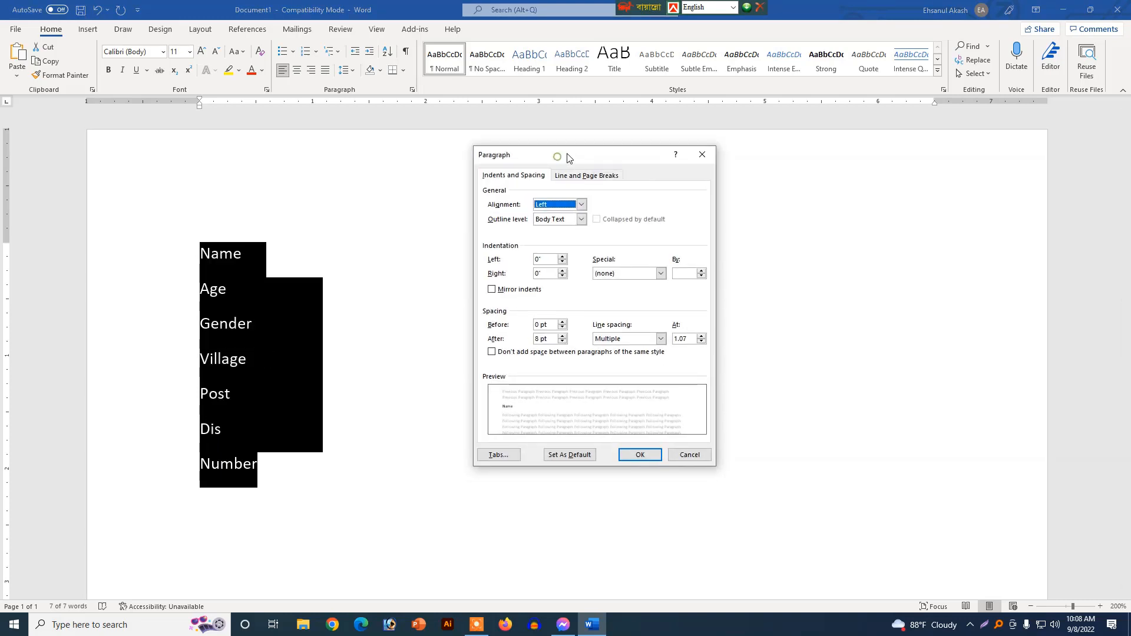
pyautogui.click(509, 459)
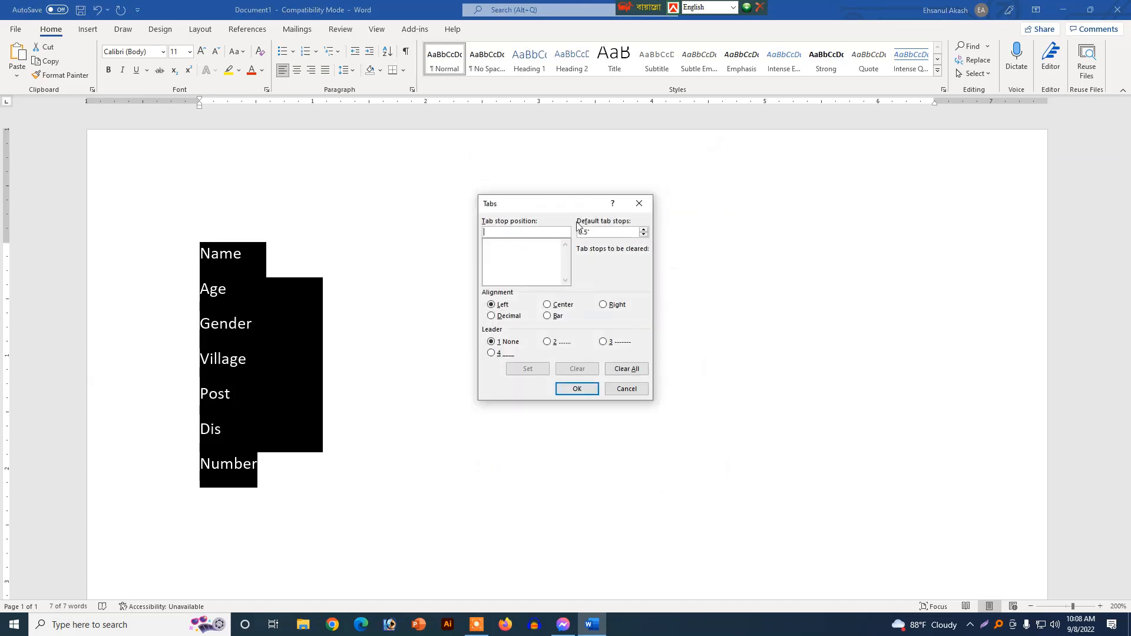
pyautogui.moveTo(534, 210); pyautogui.dragTo(591, 191)
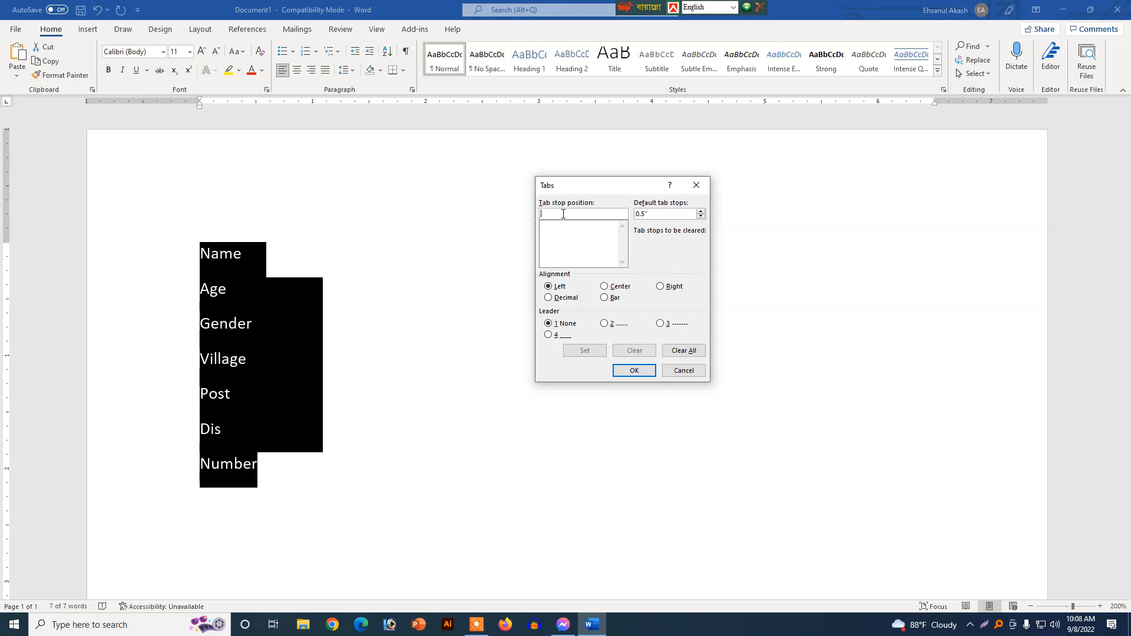
# Give the seven selected label lines a tab stop at 5 inches with the dotted leader, option 2
pyautogui.write('5')
pyautogui.click(616, 324)
pyautogui.click(662, 324)
pyautogui.click(553, 339)
pyautogui.click(607, 325)
pyautogui.click(635, 370)
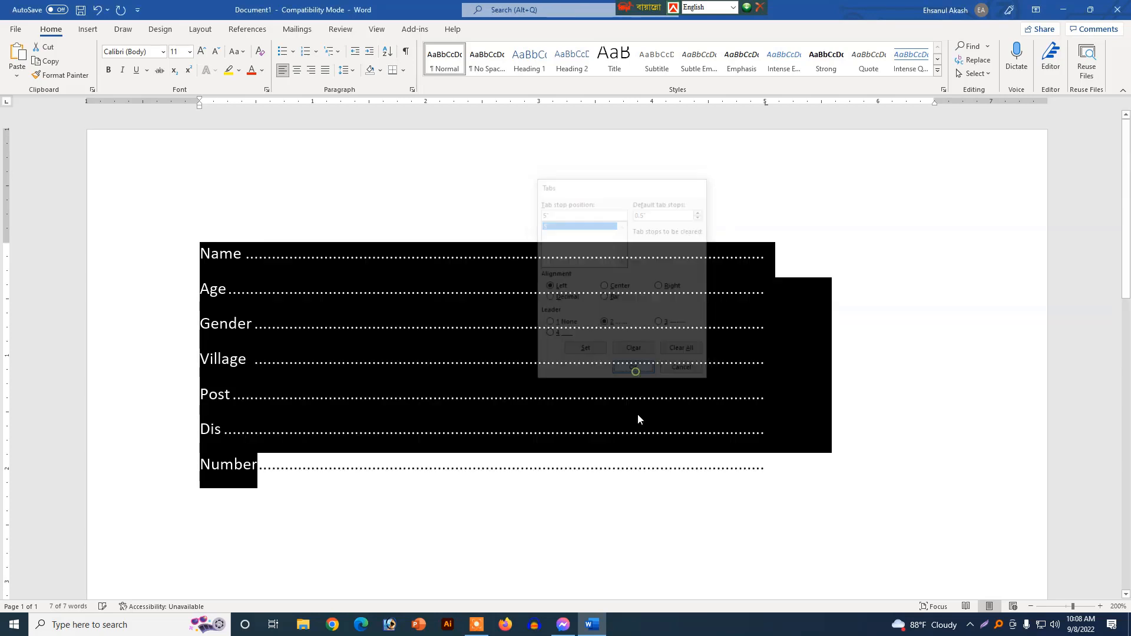
pyautogui.click(609, 478)
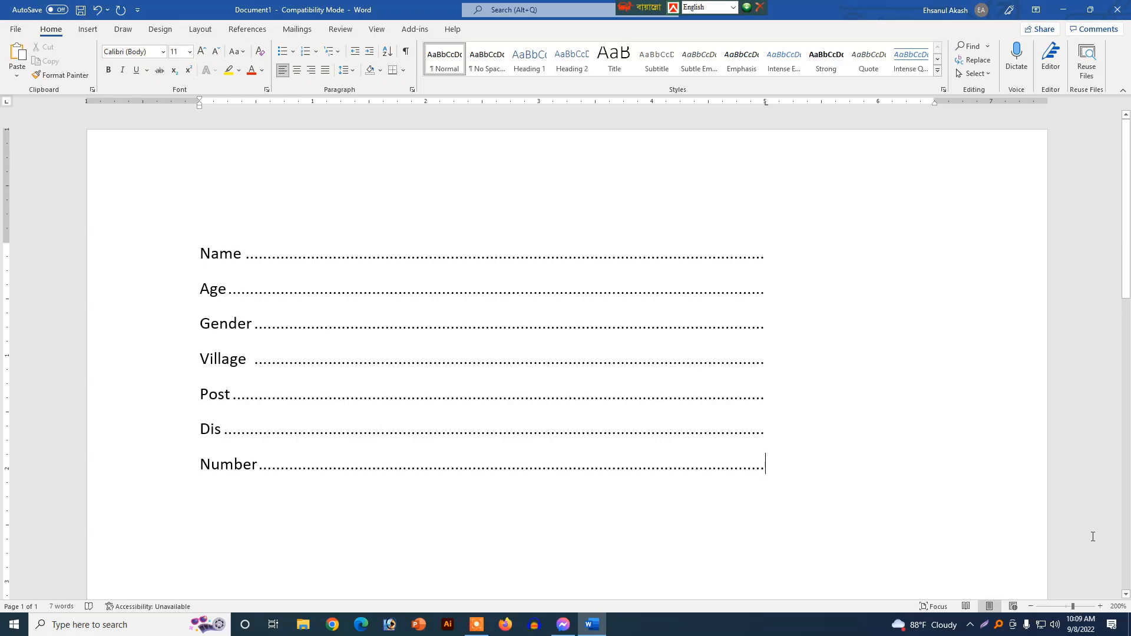